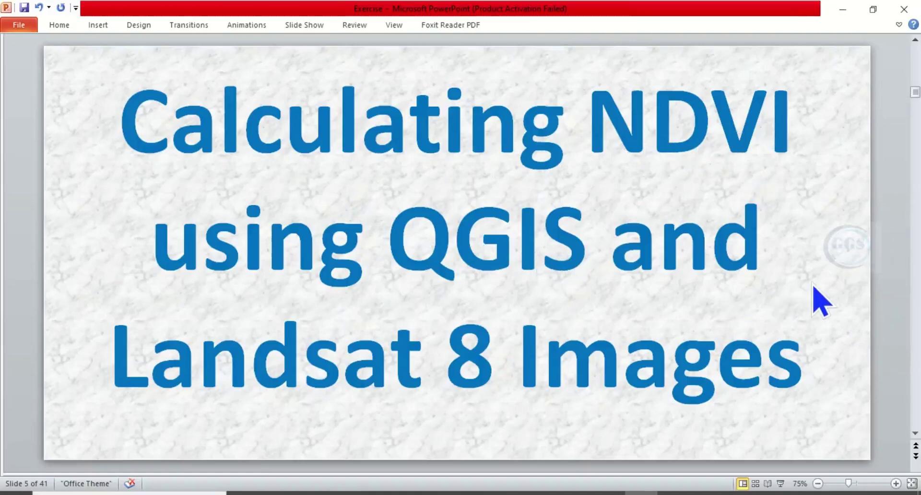
# Advance from slide 5 to slide 6, which shows the NDVI definition and the -1 to +1 range banner
pyautogui.scroll(-1, 816, 294)
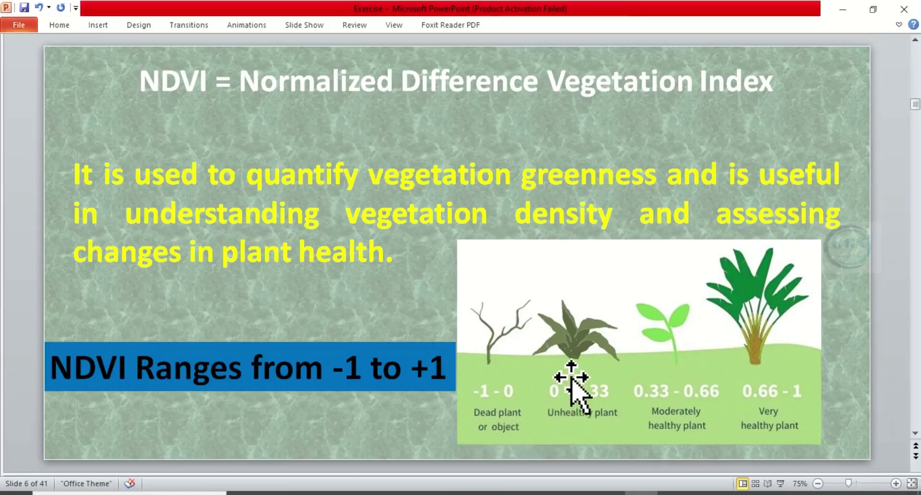
# Advance through slides 7 and 8 to the Landsat NDVI band formulas, then switch to the empty QGIS project
pyautogui.scroll(-1, 571, 388)
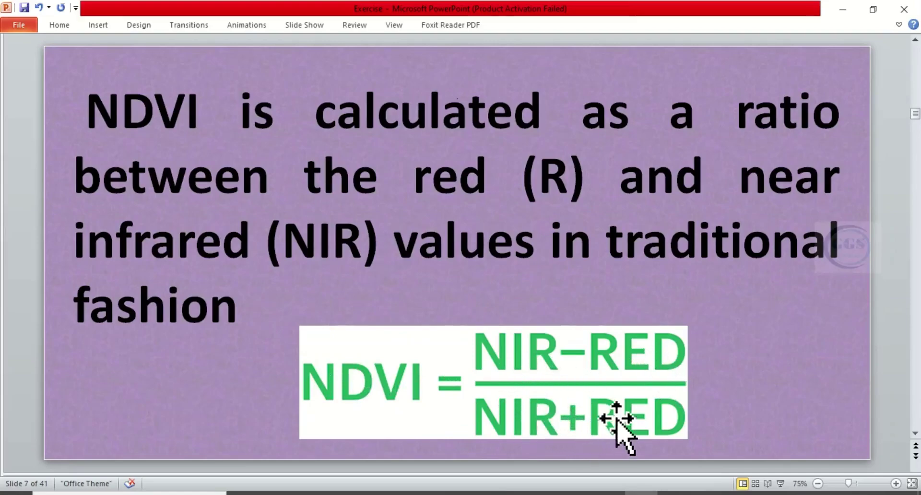
pyautogui.scroll(-1, 617, 421)
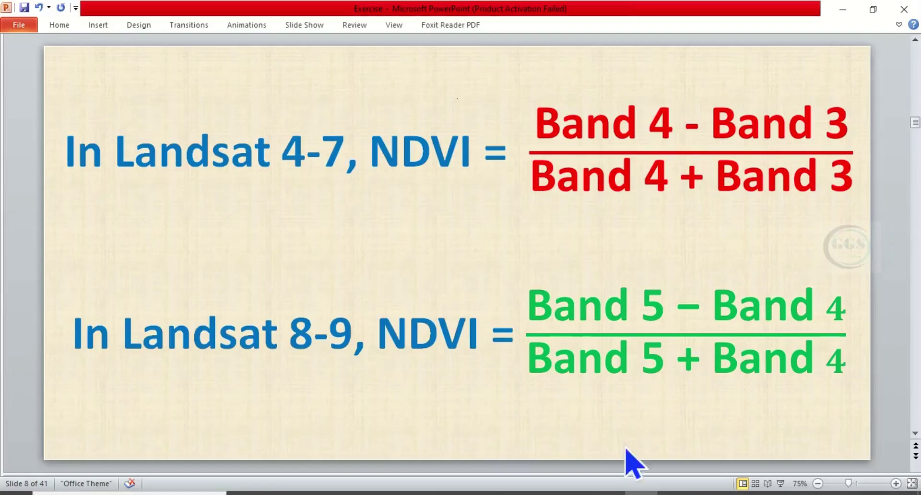
pyautogui.moveTo(633, 490)
pyautogui.click(595, 451)
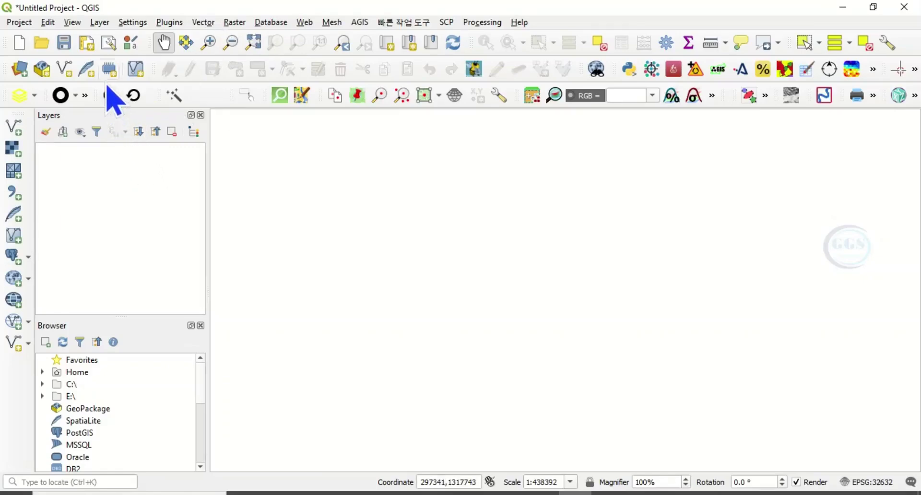
# Add the B4 and B5 band rasters from the Images > LC08_L1TP_189052_20231216 folder
pyautogui.click(100, 23)
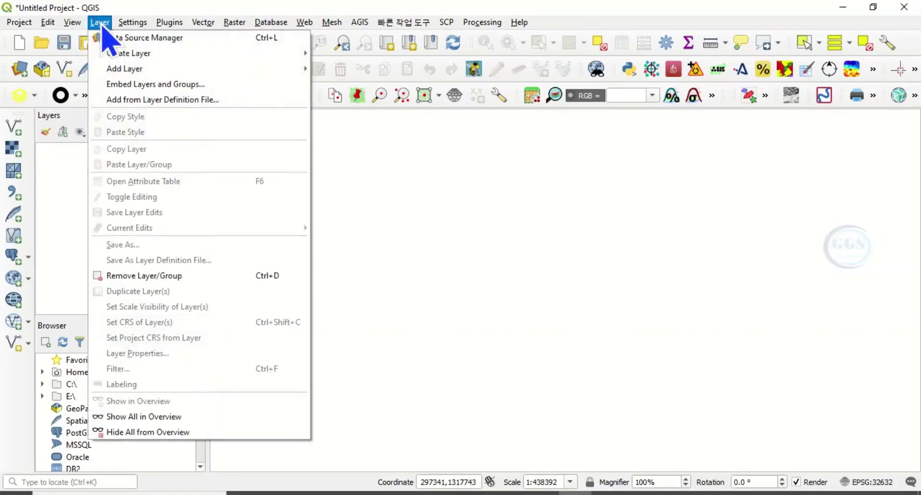
pyautogui.moveTo(128, 71)
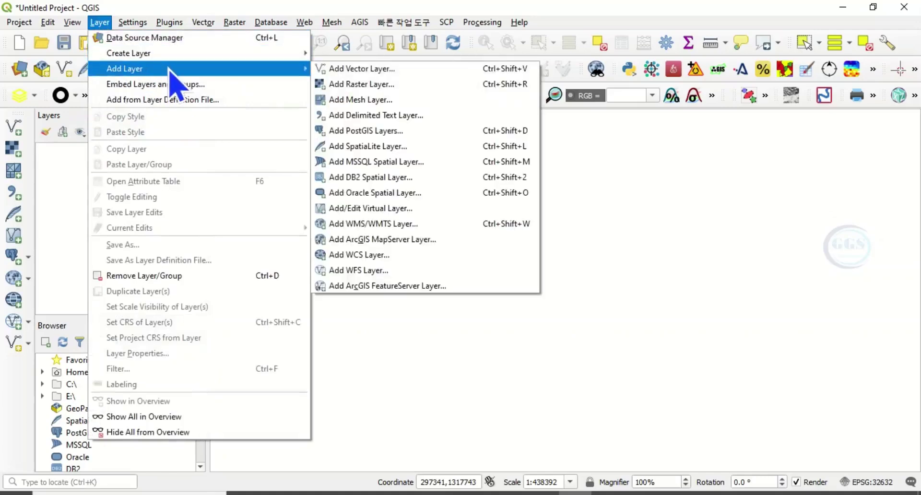
pyautogui.click(360, 90)
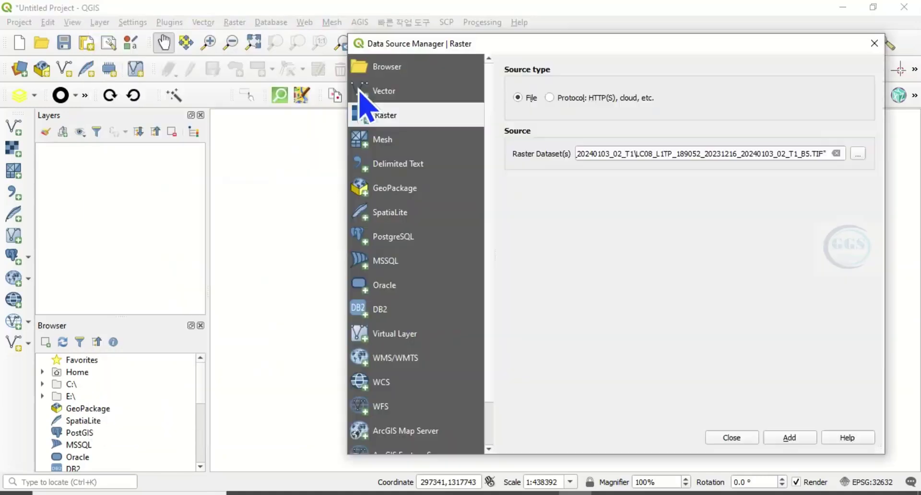
pyautogui.click(863, 156)
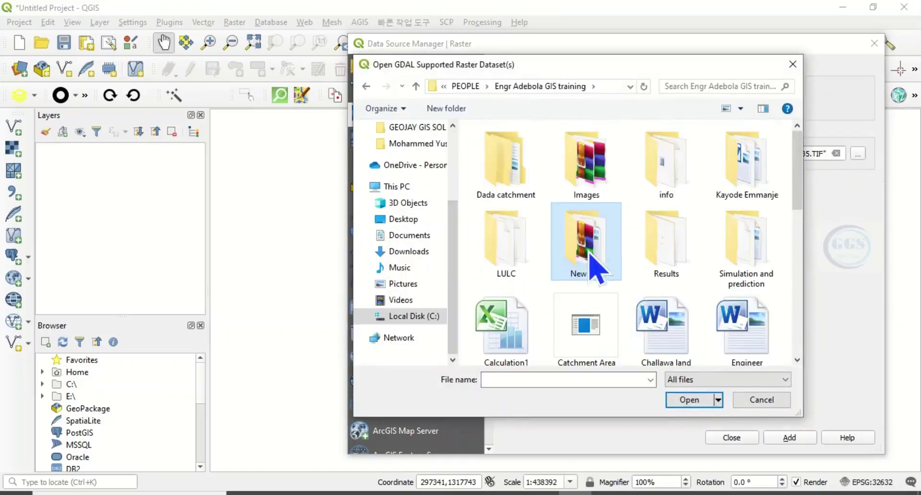
pyautogui.click(591, 166)
pyautogui.doubleClick(589, 171)
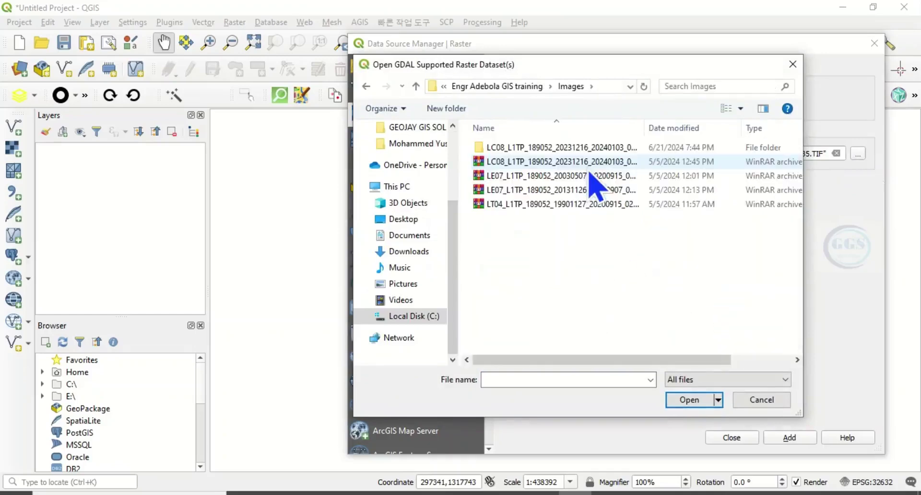
pyautogui.doubleClick(537, 149)
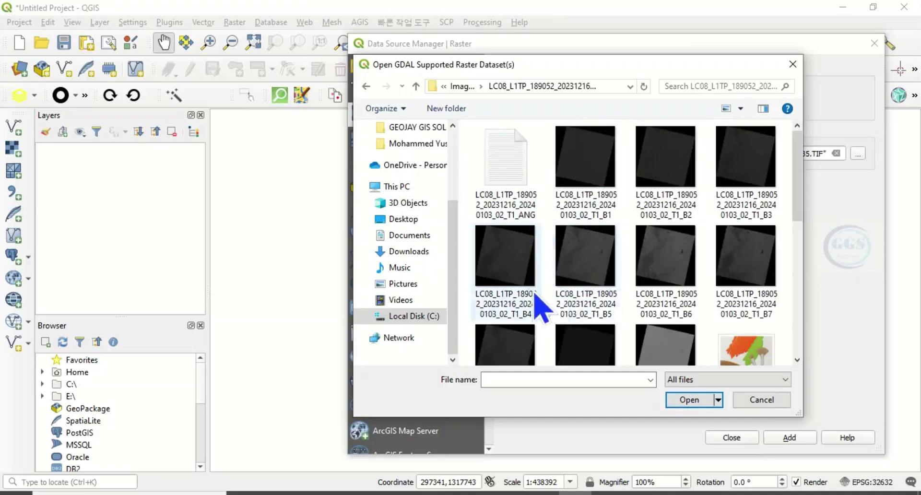
pyautogui.click(524, 295)
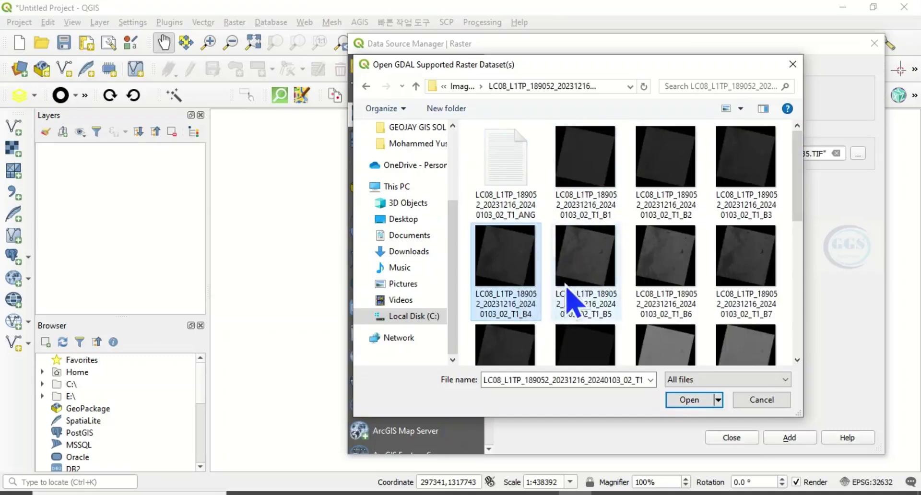
pyautogui.keyDown('ctrl'); pyautogui.click(607, 290); pyautogui.keyUp('ctrl')
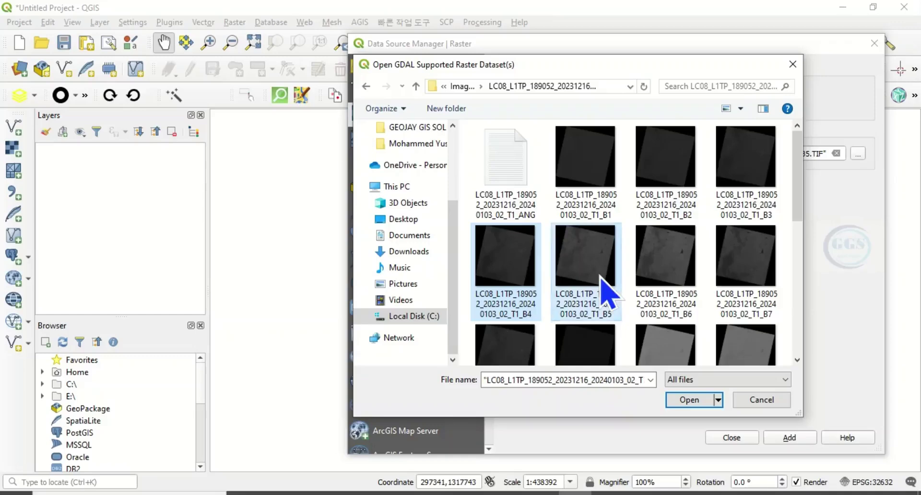
pyautogui.click(689, 400)
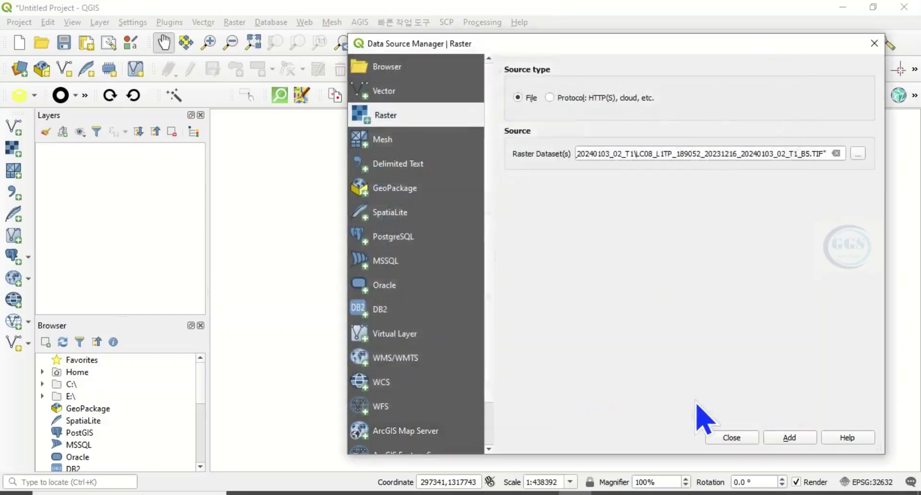
pyautogui.click(789, 437)
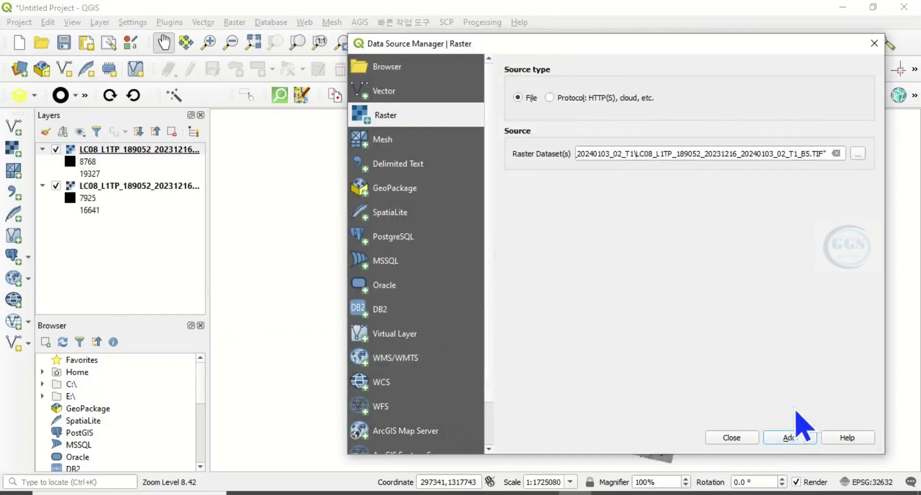
# Widen the Layers panel to show the full band names, open Raster Calculator, and return to PowerPoint
pyautogui.click(732, 437)
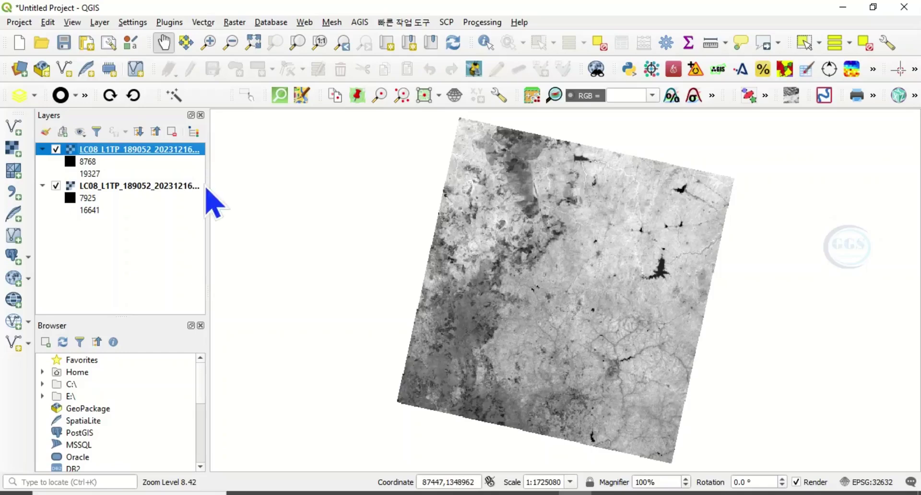
pyautogui.moveTo(208, 186); pyautogui.dragTo(294, 217)
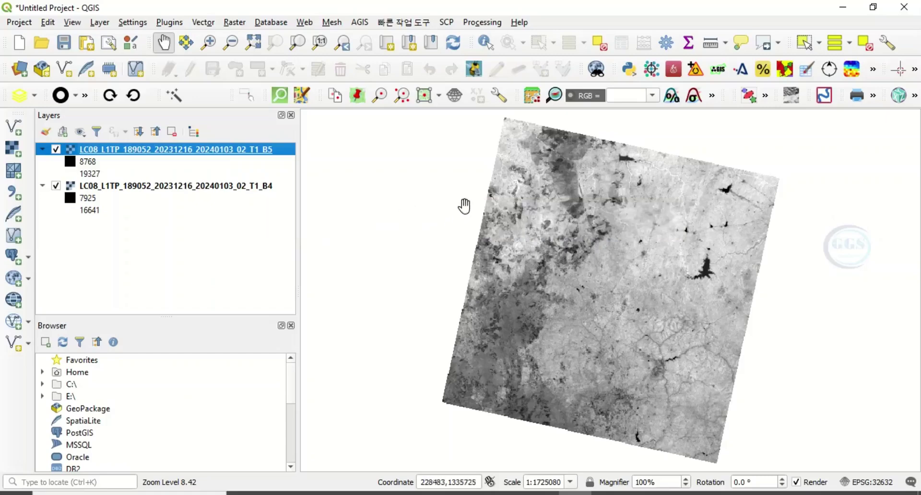
pyautogui.click(234, 23)
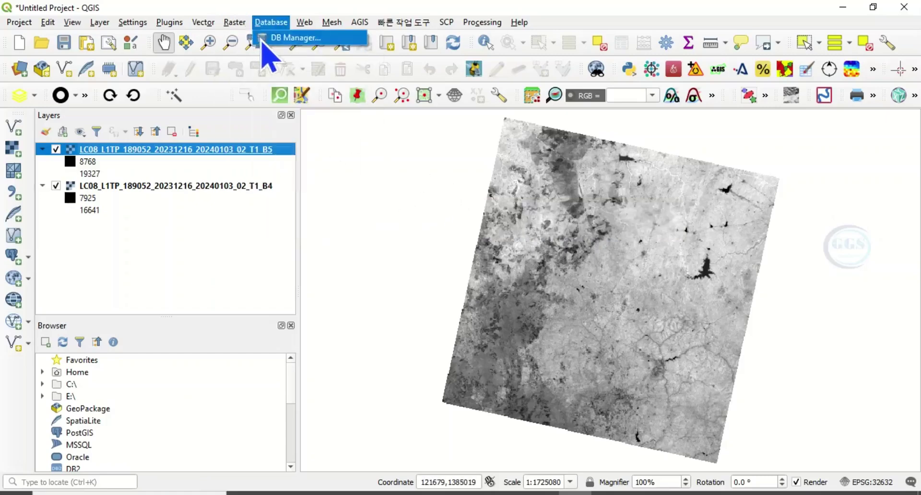
pyautogui.click(249, 39)
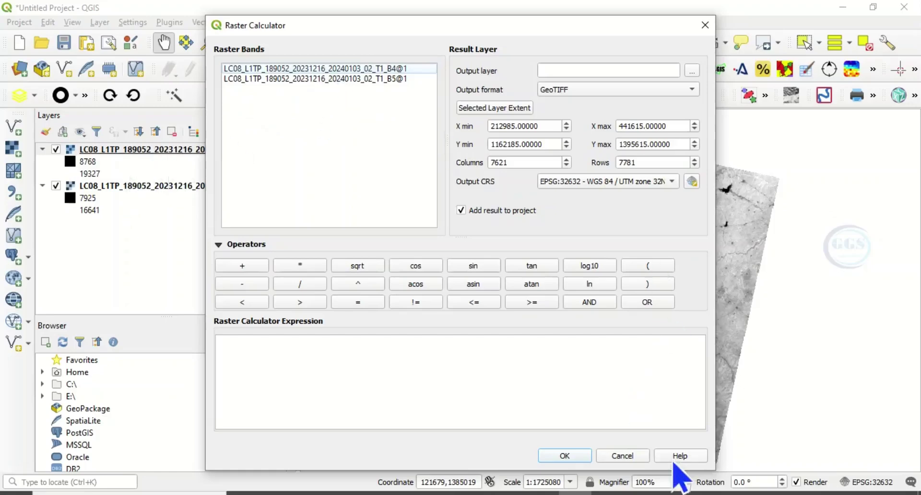
pyautogui.click(676, 487)
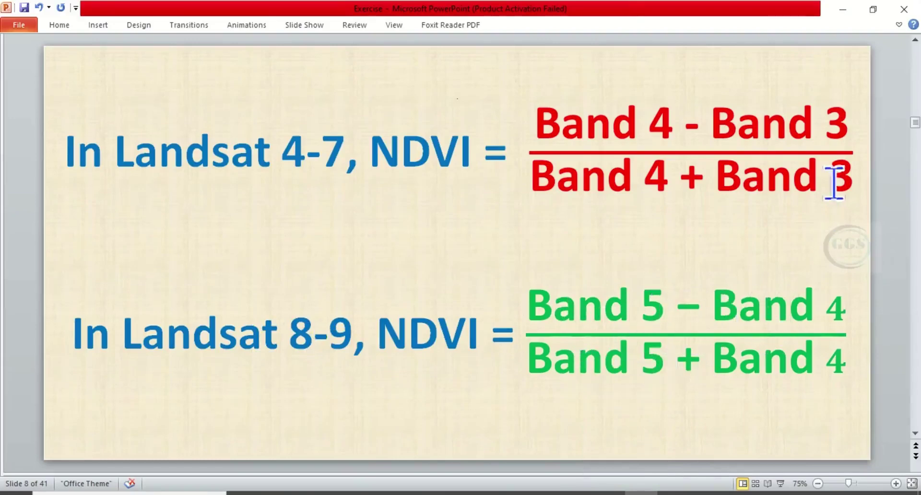
# Minimize PowerPoint to bring back the Raster Calculator listing the B4 and B5 bands
pyautogui.click(842, 9)
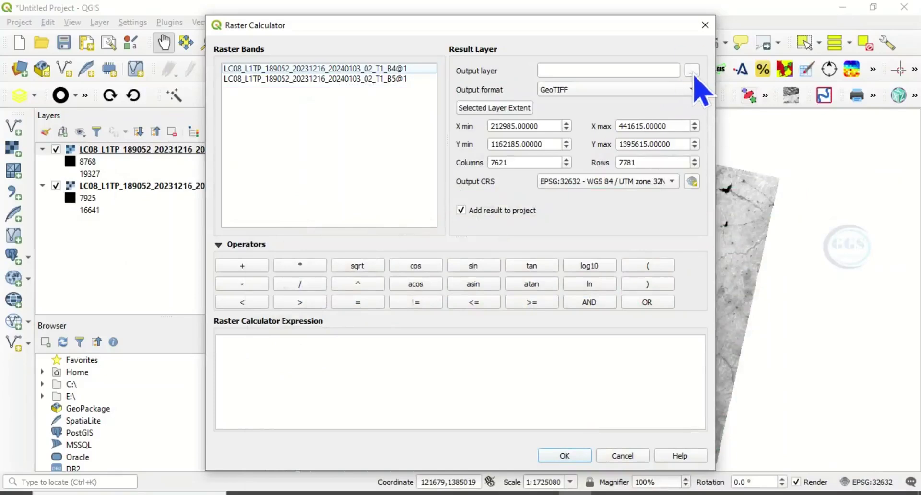
# Set the output file to the NDVI1 GeoTIFF in the Desktop EXERCISE folder
pyautogui.click(692, 71)
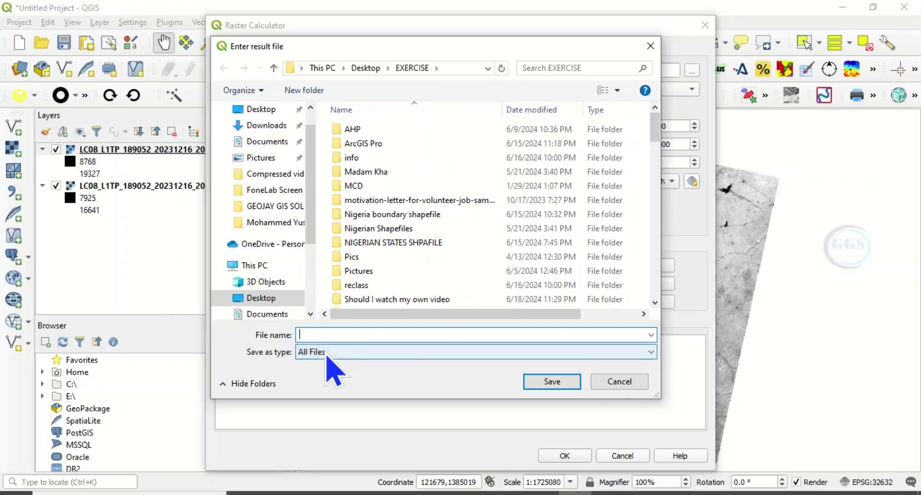
pyautogui.write('NDVI')
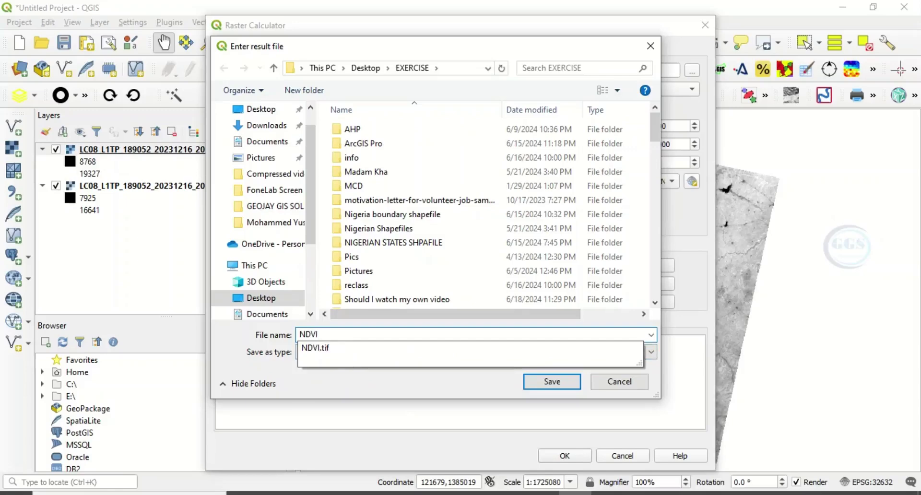
pyautogui.write('1')
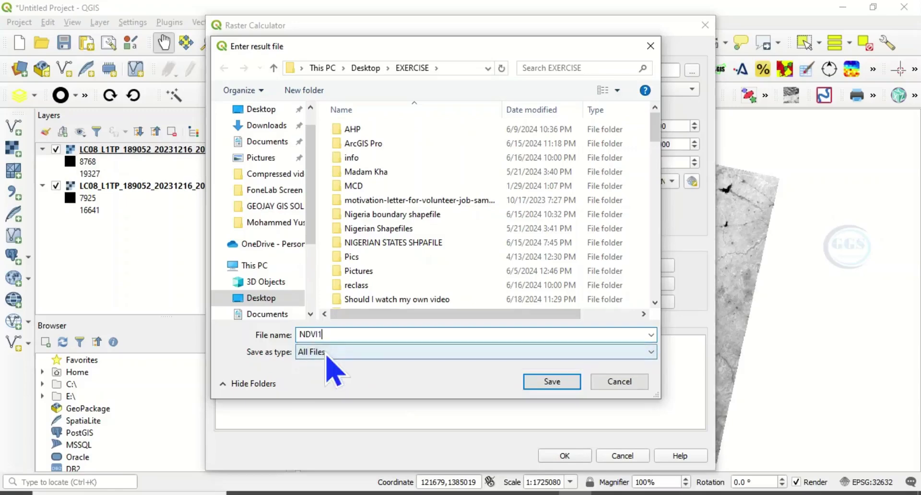
pyautogui.click(555, 382)
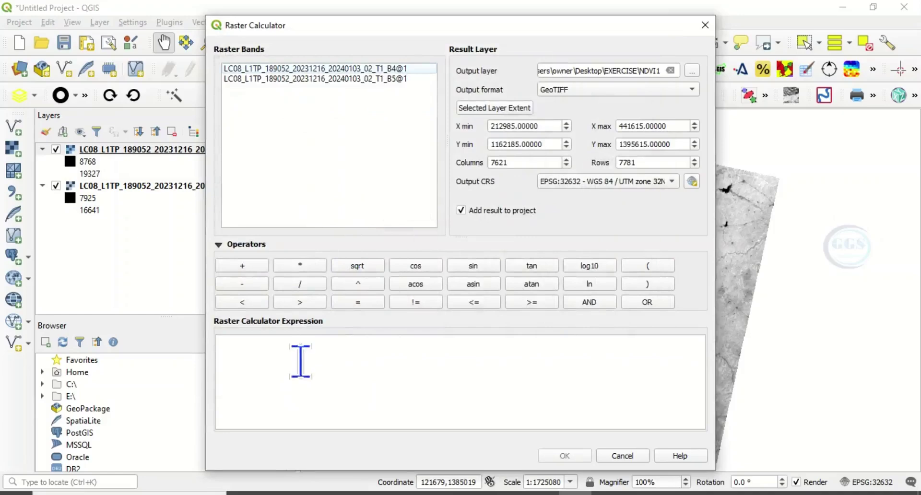
# Compose the expression (B5 - B4) / (B5 + B4) from the bracket and operator buttons and the band entries
pyautogui.click(643, 268)
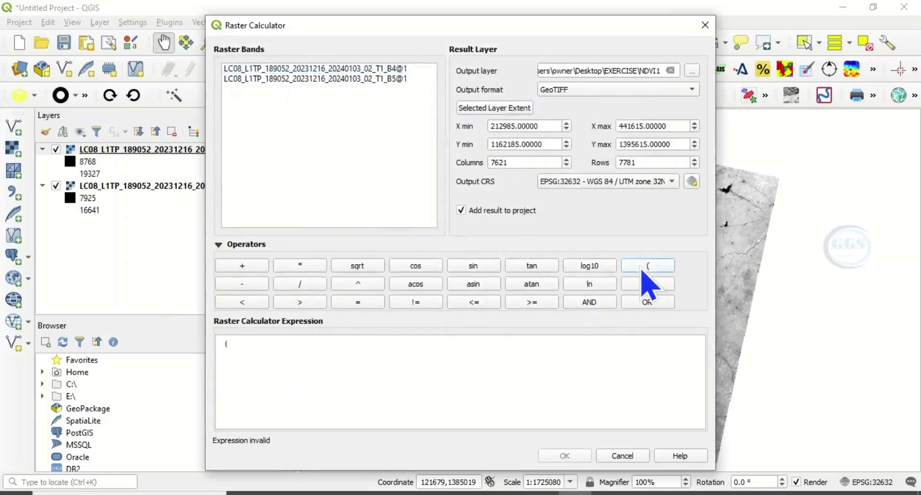
pyautogui.doubleClick(326, 79)
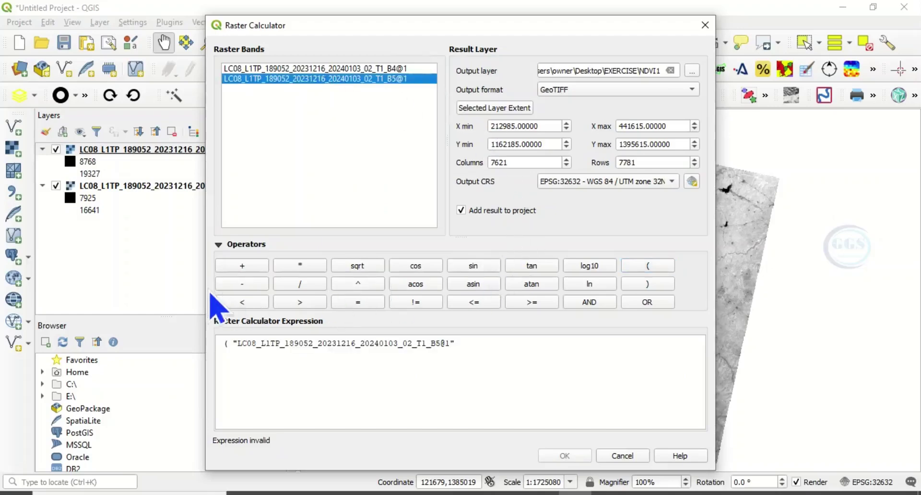
pyautogui.click(236, 286)
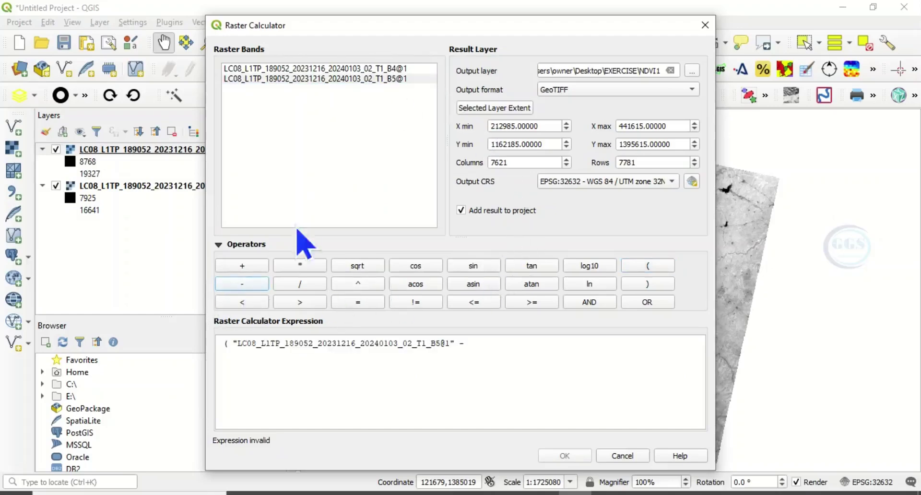
pyautogui.doubleClick(360, 70)
pyautogui.click(655, 284)
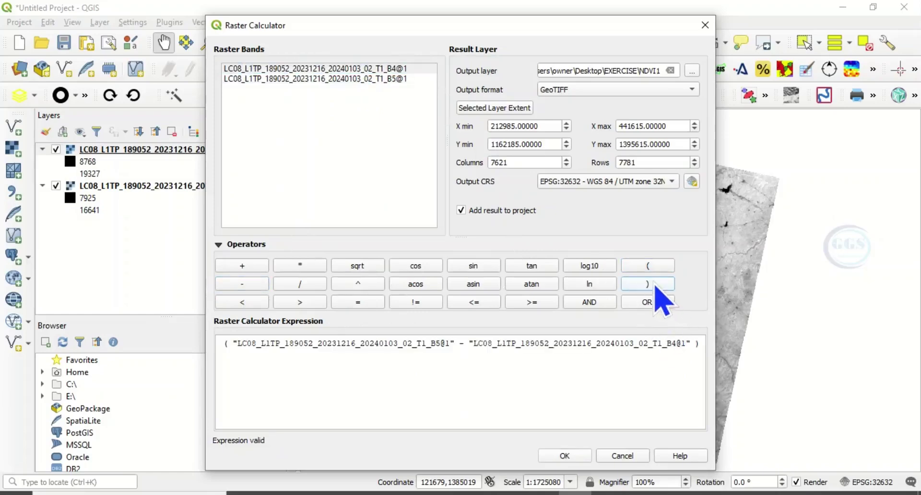
pyautogui.click(299, 284)
pyautogui.click(650, 267)
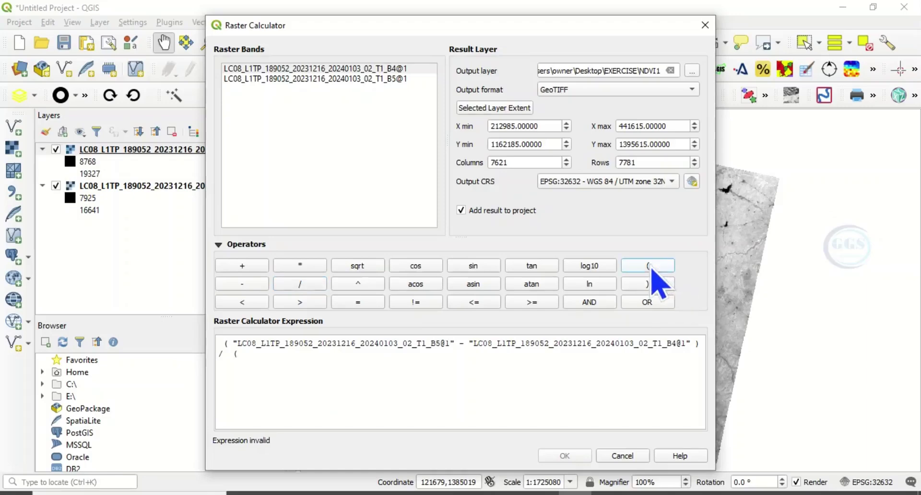
pyautogui.doubleClick(348, 81)
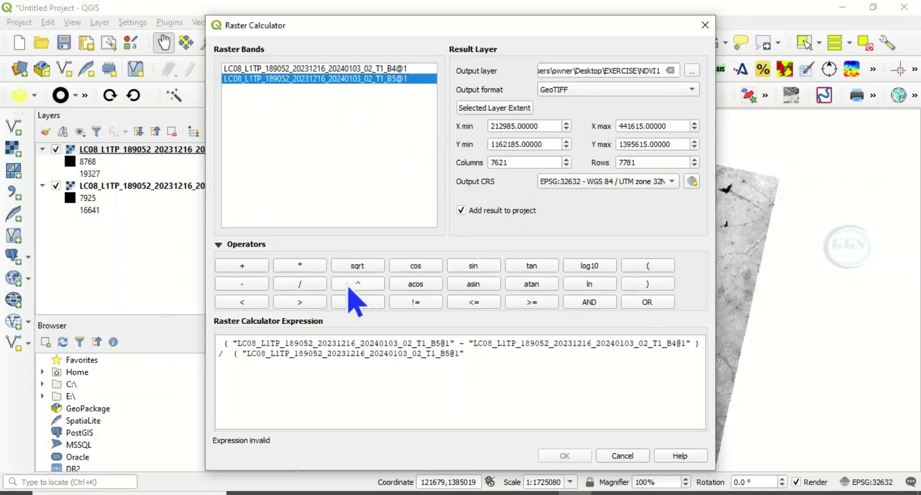
pyautogui.click(245, 267)
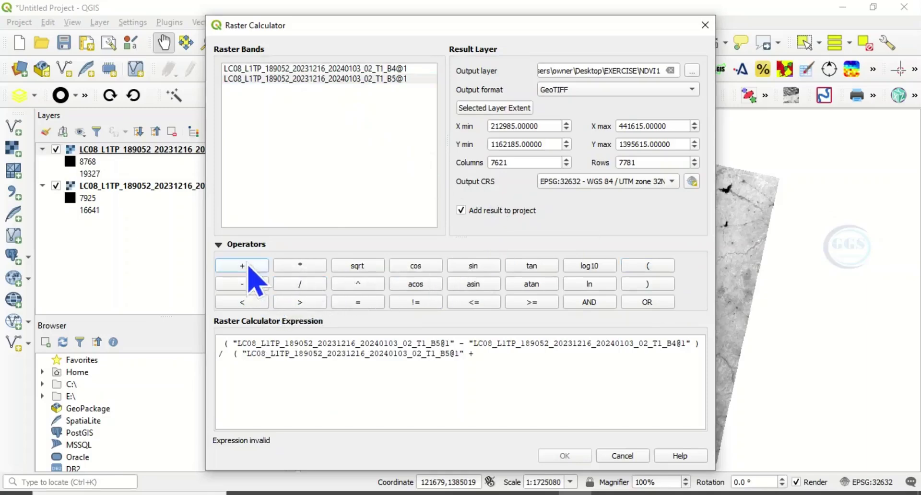
pyautogui.doubleClick(389, 69)
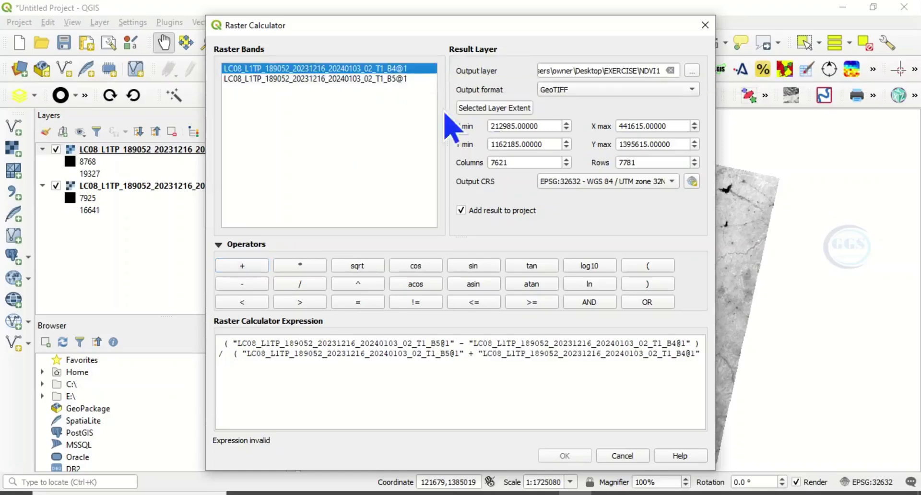
pyautogui.click(650, 287)
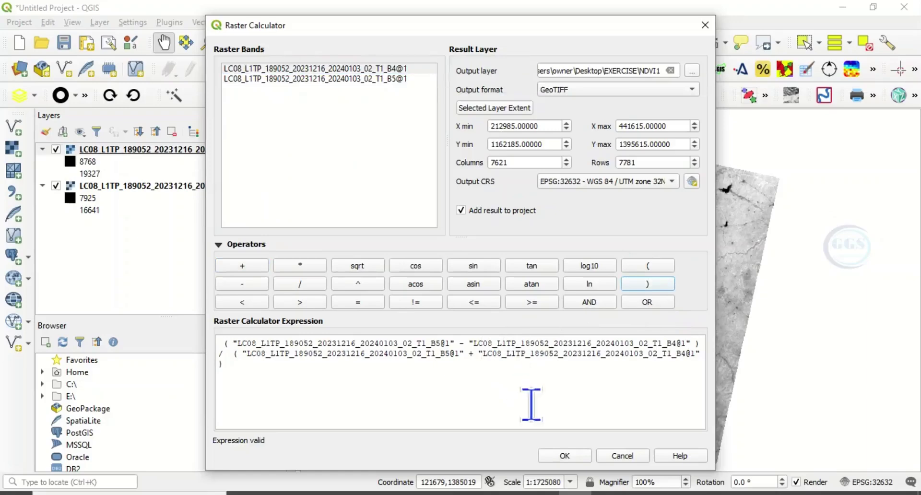
# Run the calculation to add the NDVI1 layer, with values from -0.300921 to 0.450408
pyautogui.click(565, 456)
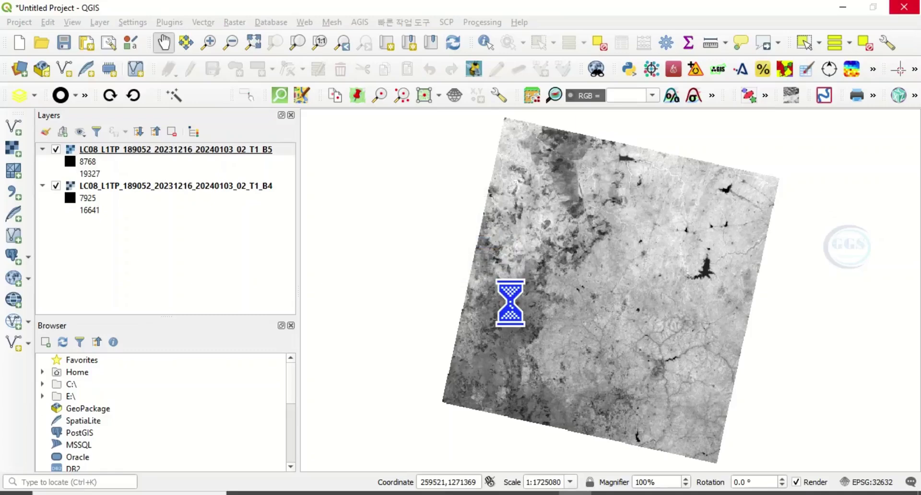
# Uncheck the B5 and B4 band layers so only the grayscale NDVI1 raster is displayed
pyautogui.click(56, 150)
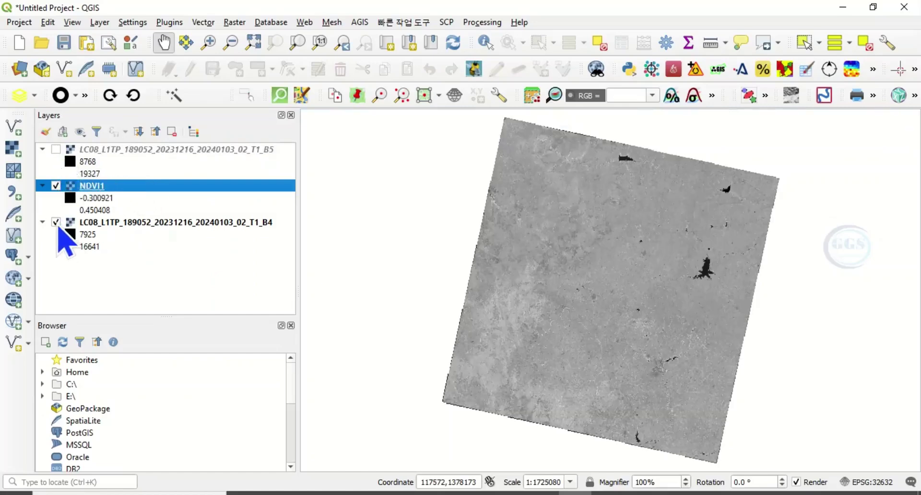
pyautogui.click(56, 222)
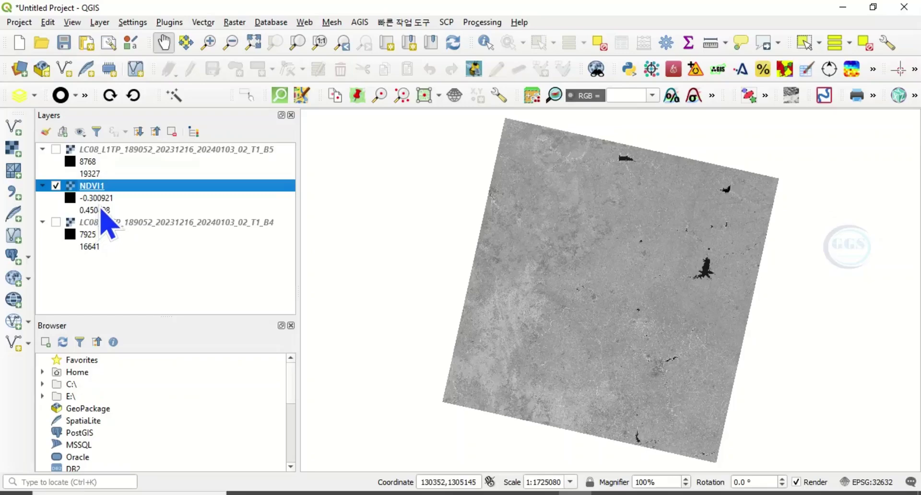
# In NDVI1's Layer Properties, set the Symbology render type to Singleband pseudocolor
pyautogui.rightClick(80, 191)
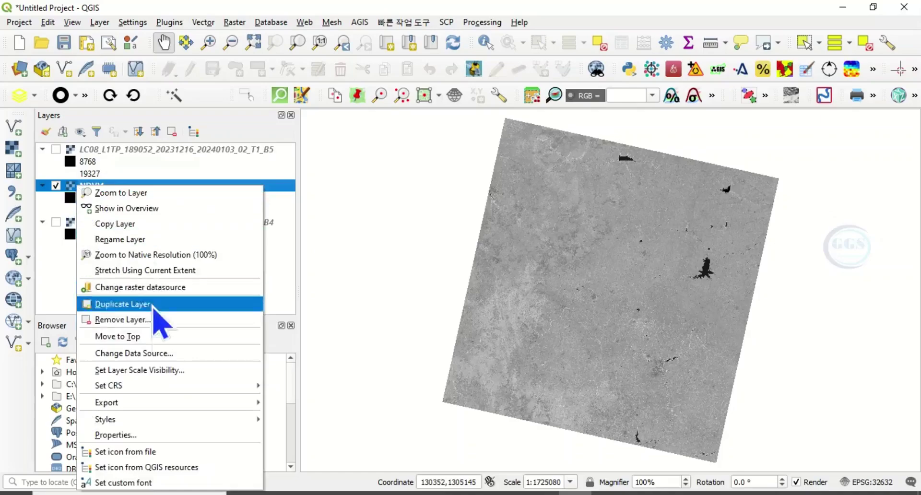
pyautogui.click(116, 437)
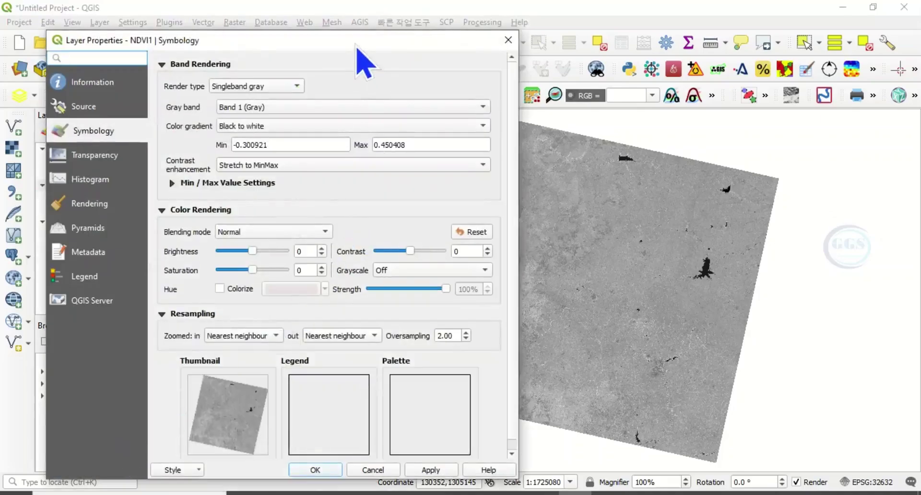
pyautogui.moveTo(356, 45); pyautogui.dragTo(377, 36)
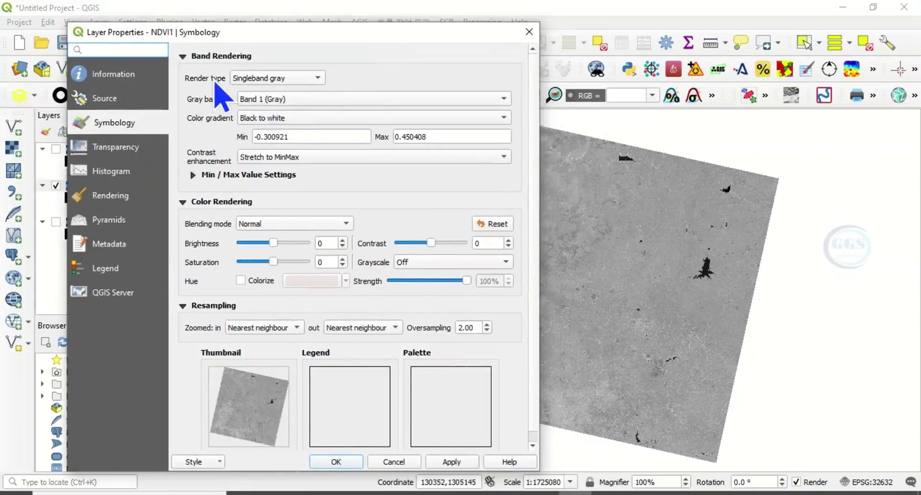
pyautogui.click(317, 79)
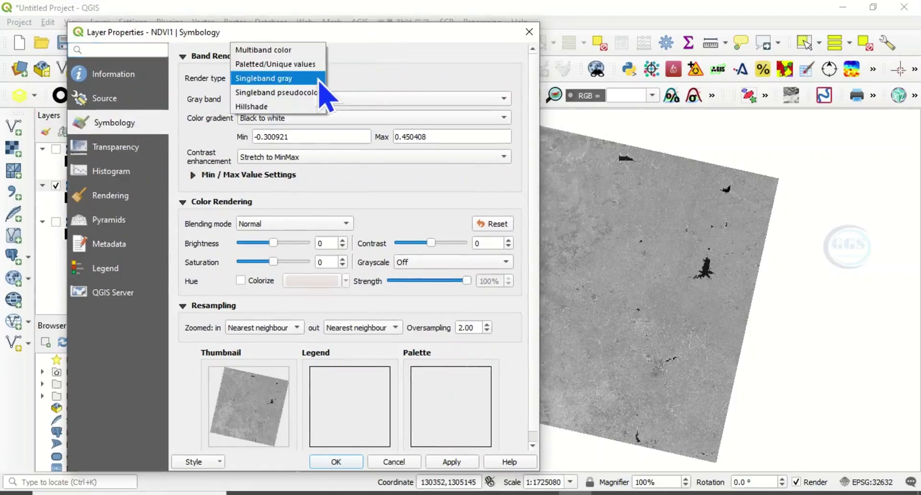
pyautogui.click(286, 92)
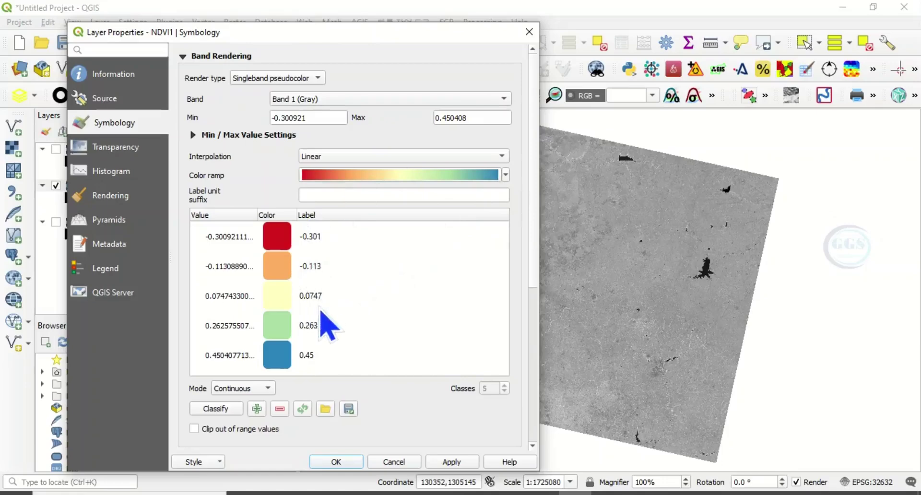
# Switch NDVI1 classification to Equal Interval and colour the 0.0747435 class green
pyautogui.click(268, 389)
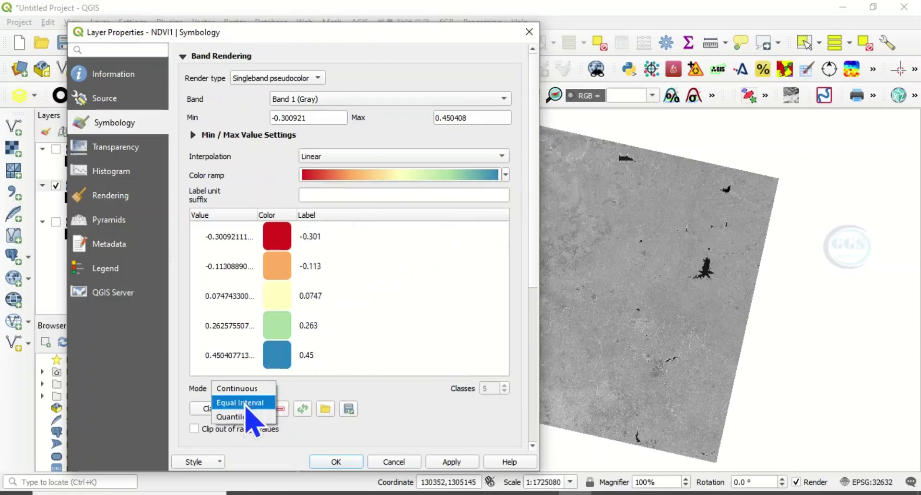
pyautogui.click(247, 403)
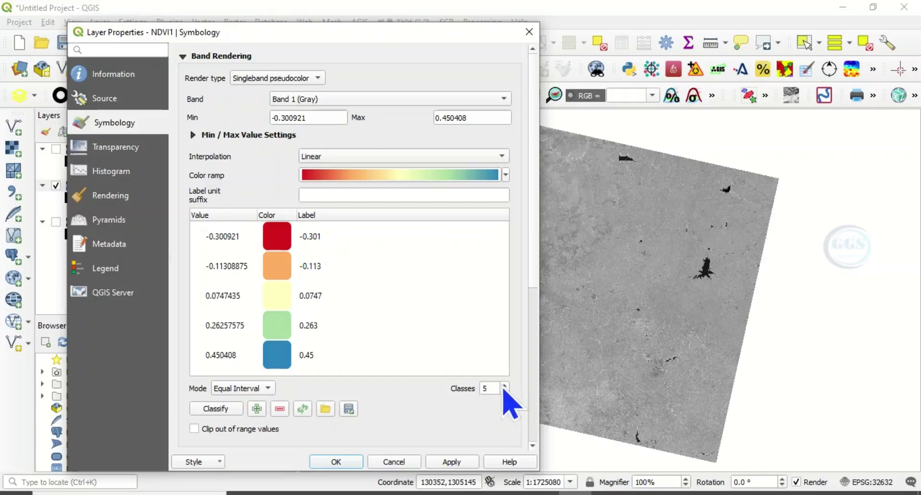
pyautogui.doubleClick(278, 296)
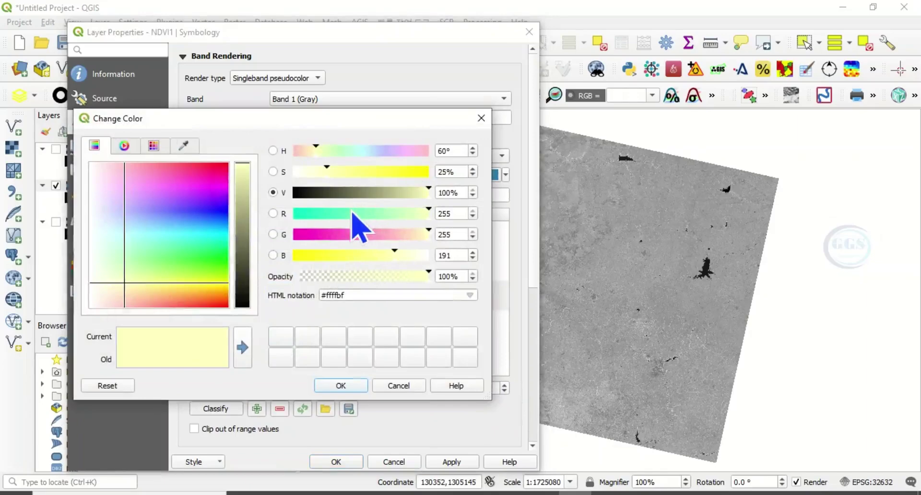
pyautogui.click(205, 241)
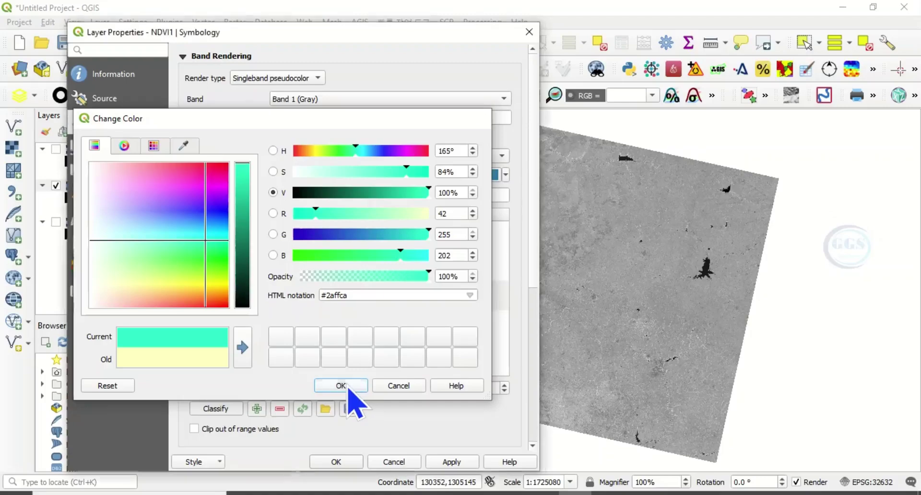
pyautogui.click(349, 388)
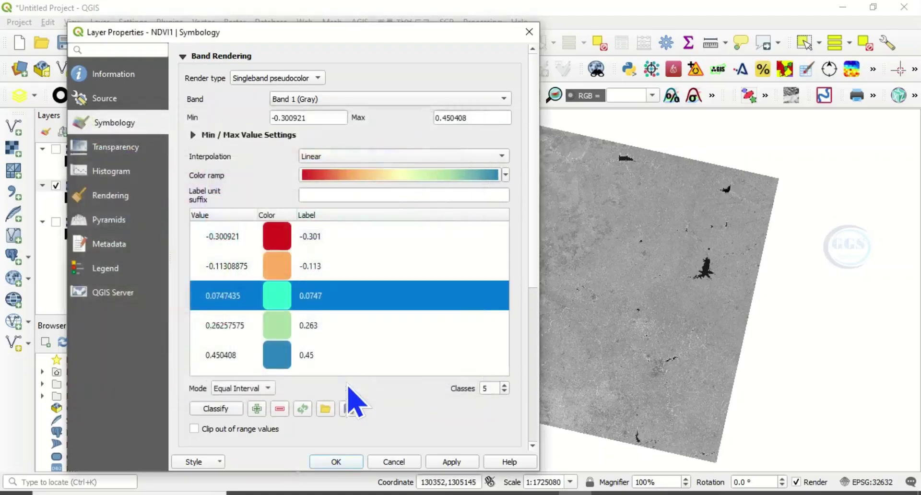
pyautogui.doubleClick(284, 296)
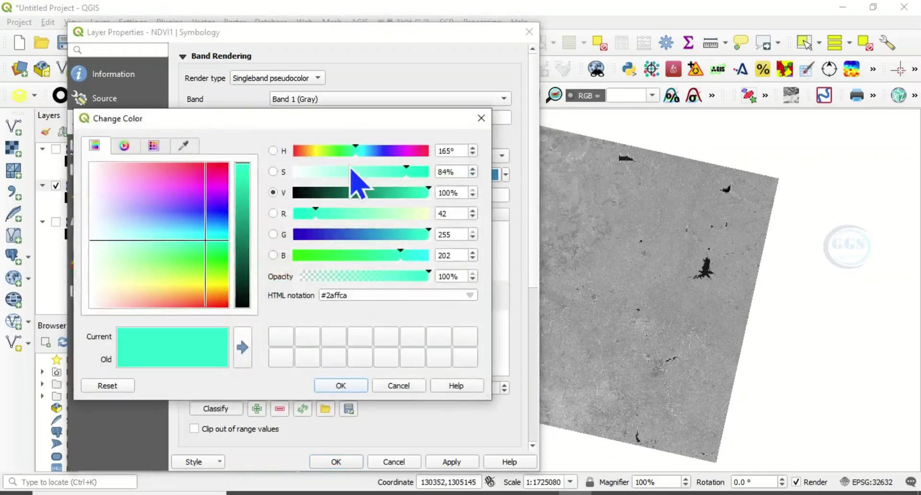
pyautogui.moveTo(348, 162); pyautogui.dragTo(346, 156)
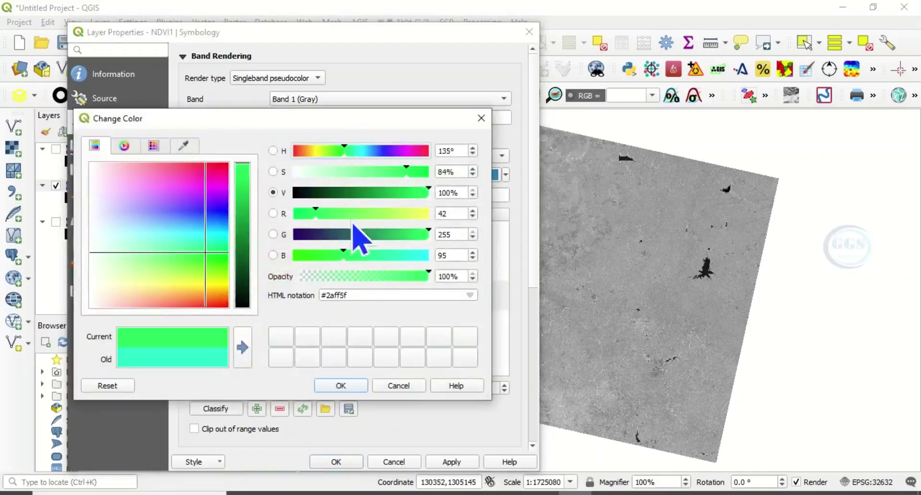
pyautogui.click(342, 387)
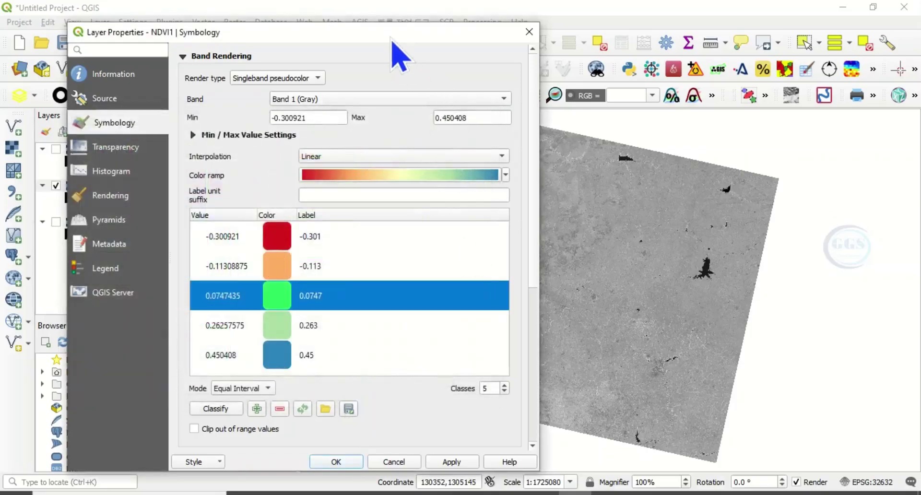
# Change the lowest -0.300921 class from red to blue
pyautogui.moveTo(391, 35); pyautogui.dragTo(376, 13)
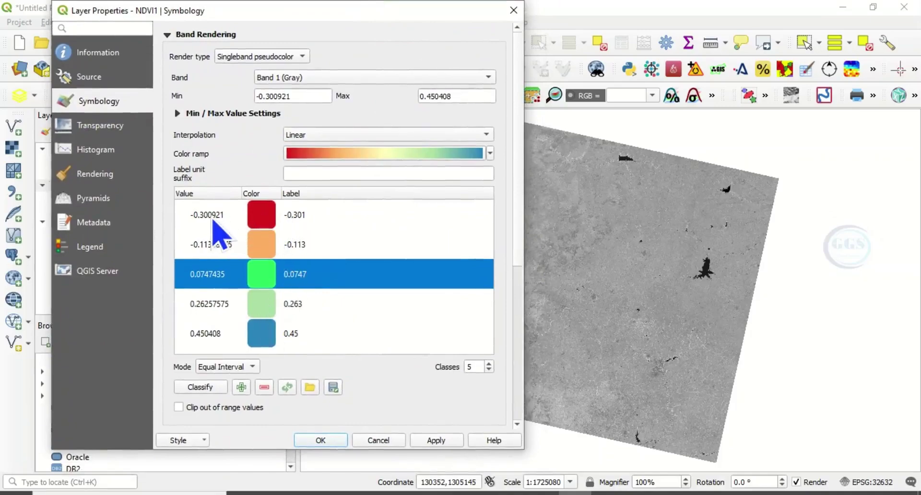
pyautogui.doubleClick(265, 217)
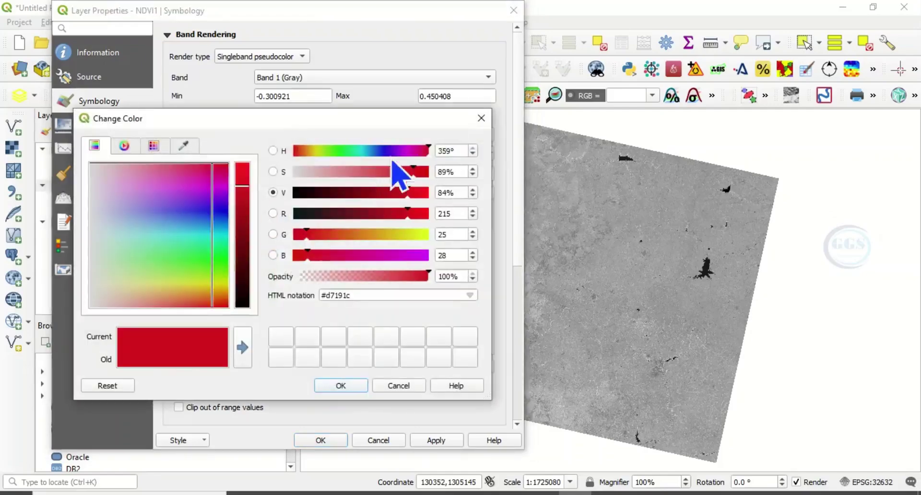
pyautogui.click(382, 153)
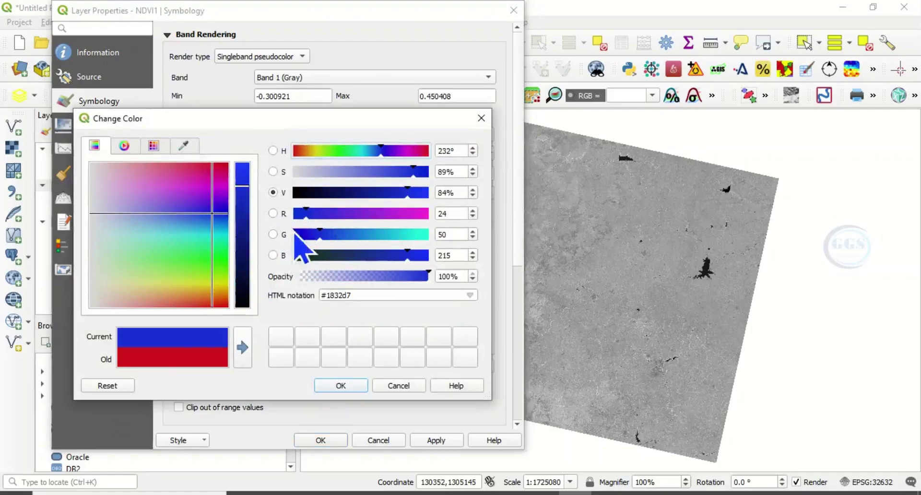
pyautogui.click(354, 388)
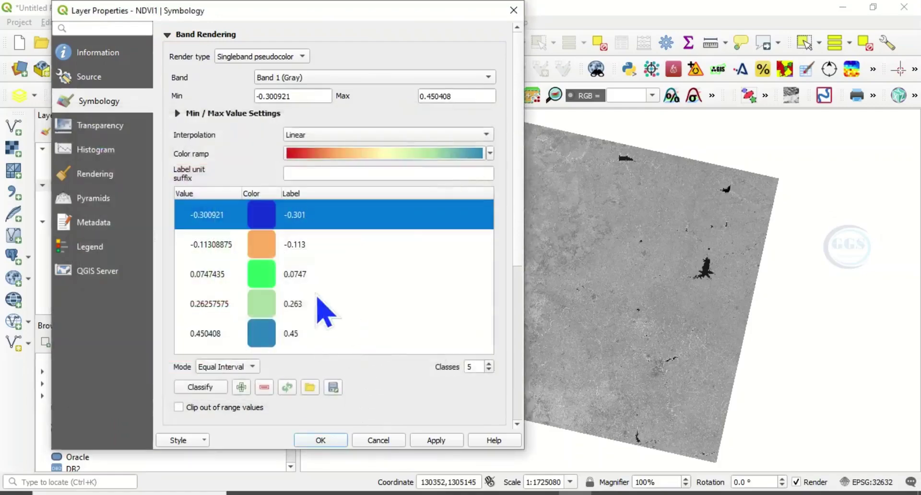
# Make the 0.450408 class medium green, then apply the colours and close Layer Properties
pyautogui.click(264, 335)
pyautogui.doubleClick(263, 334)
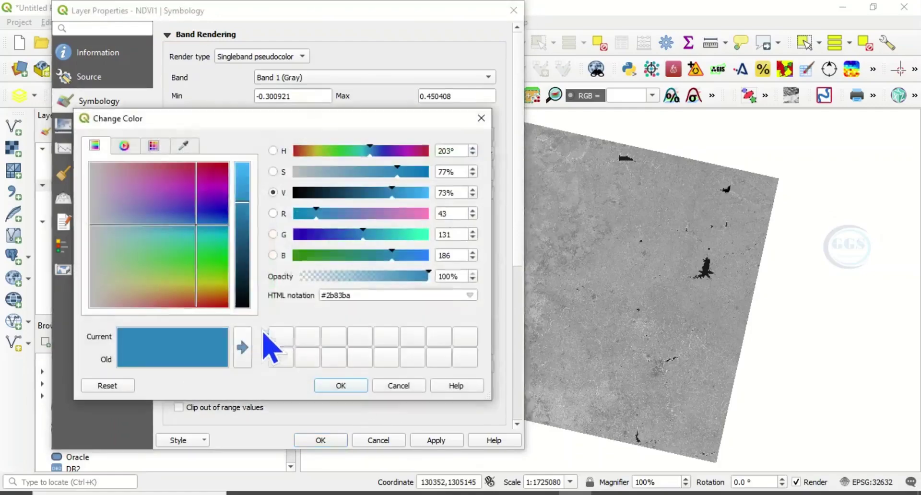
pyautogui.click(205, 251)
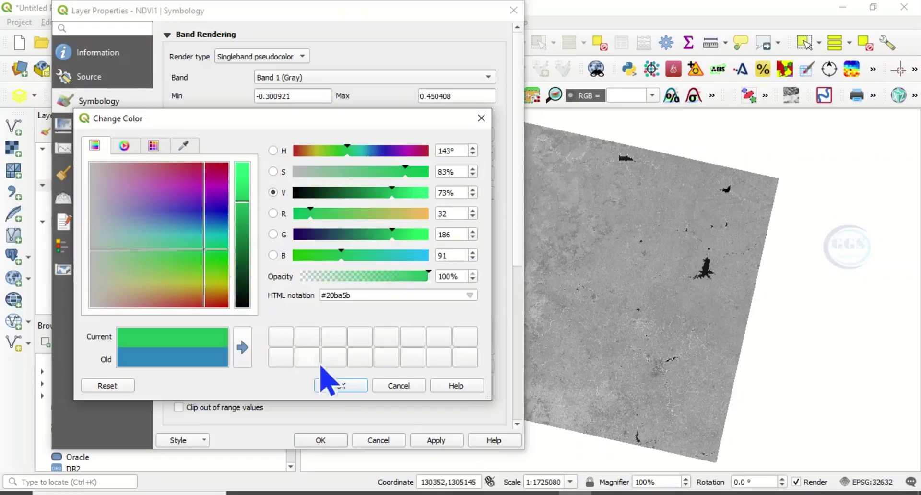
pyautogui.click(337, 388)
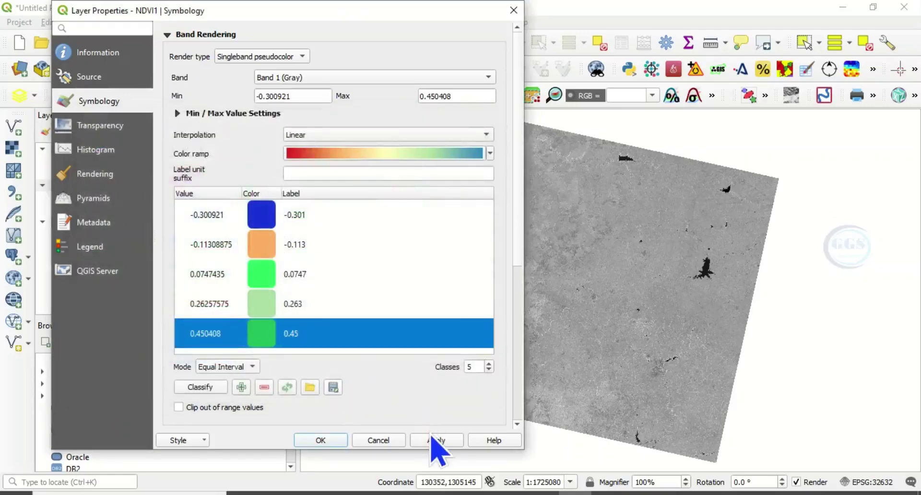
pyautogui.click(437, 440)
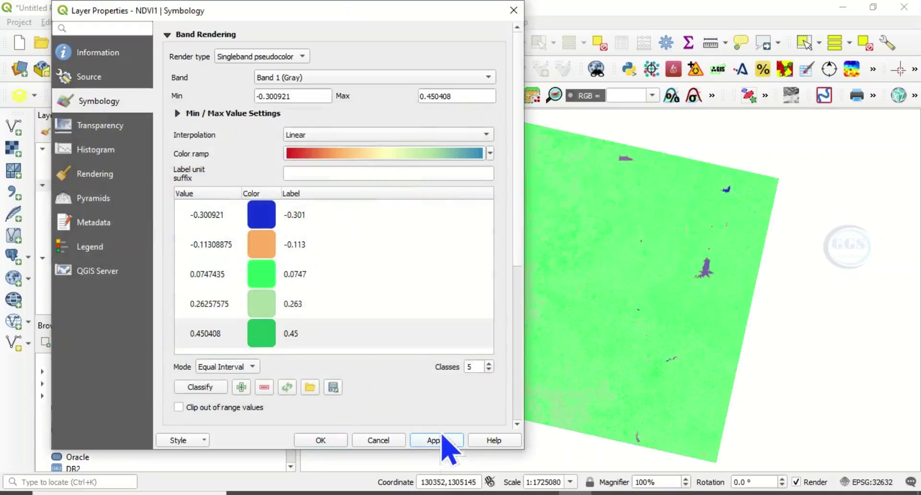
pyautogui.click(319, 442)
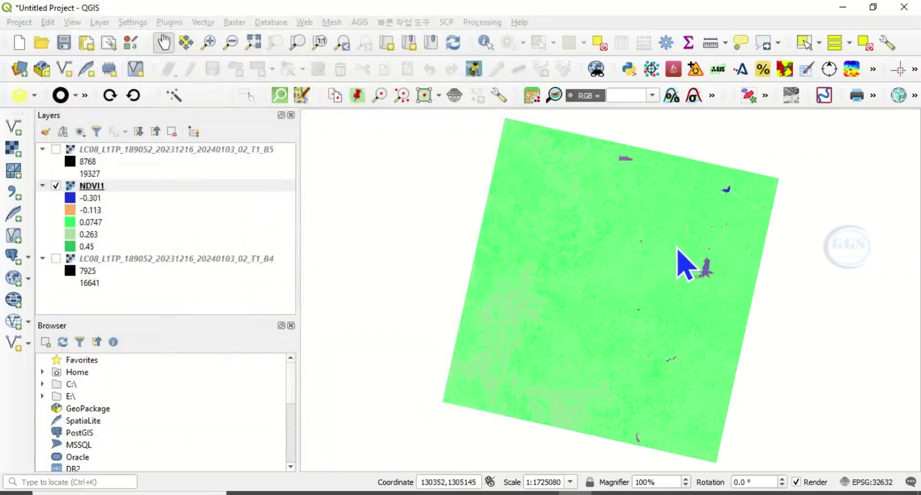
# Zoom the NDVI1 map in to about 1:431270 around the water body
pyautogui.scroll(2, 674, 245)
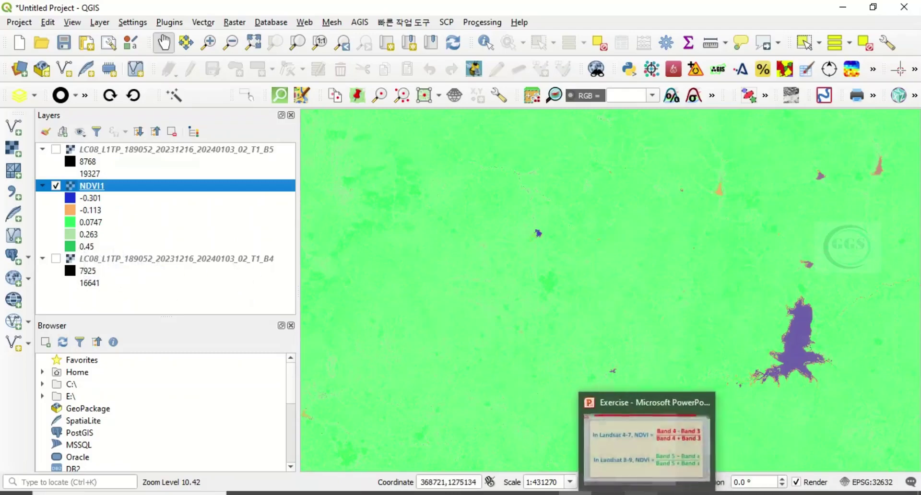
pyautogui.click(675, 492)
pyautogui.press('pageup')
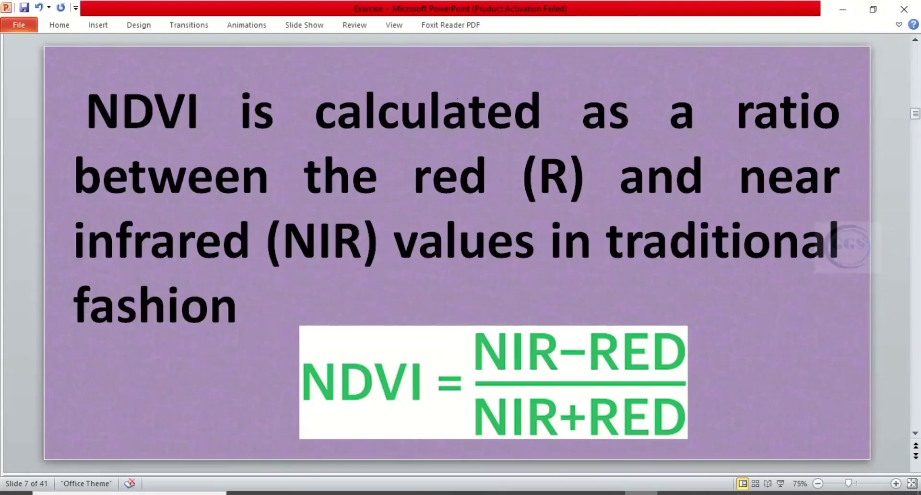
pyautogui.press('pageup')
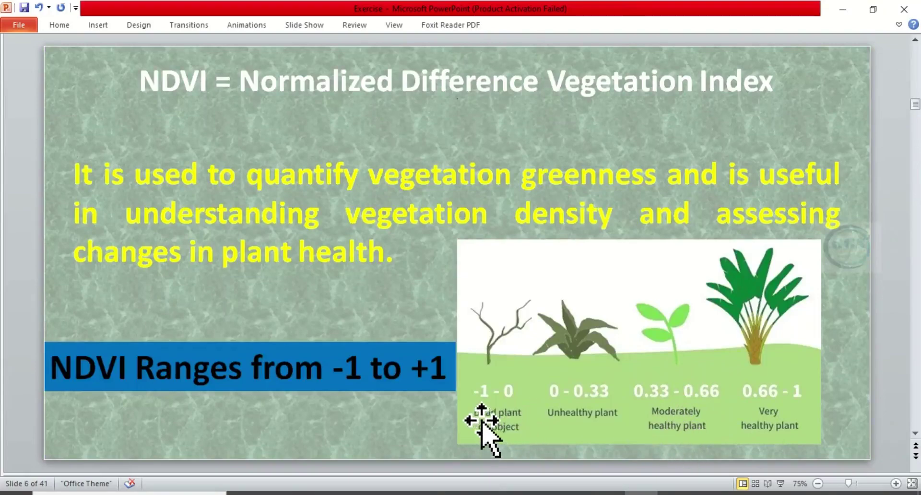
pyautogui.click(843, 9)
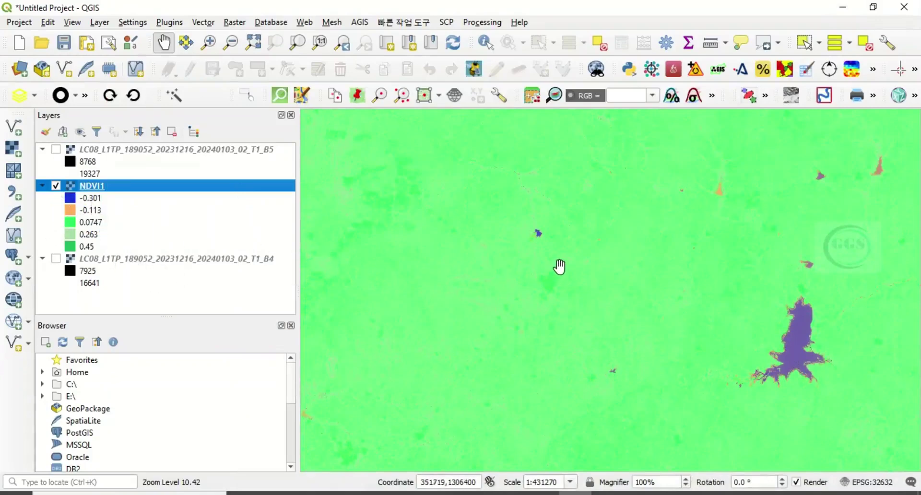
# Pan the map and identify the water body pixel, reading an NDVI1 value of -0.2283525
pyautogui.moveTo(378, 209); pyautogui.dragTo(429, 231)
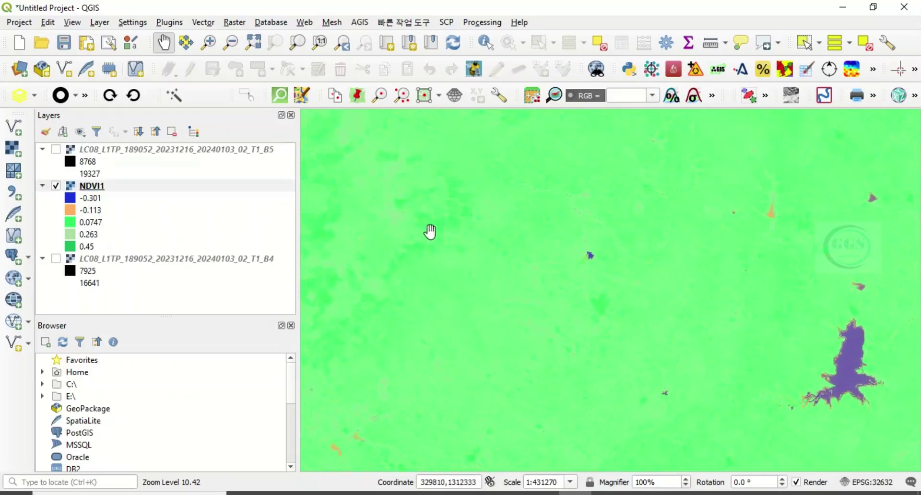
pyautogui.click(485, 43)
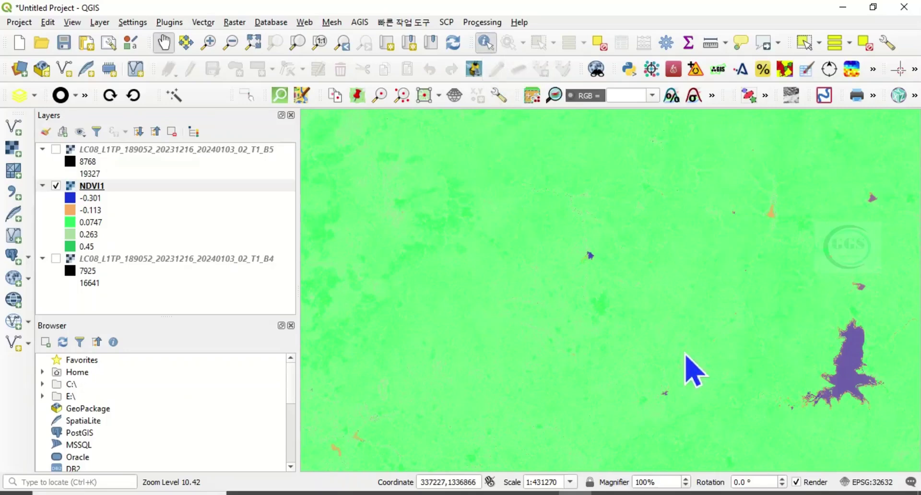
pyautogui.click(852, 376)
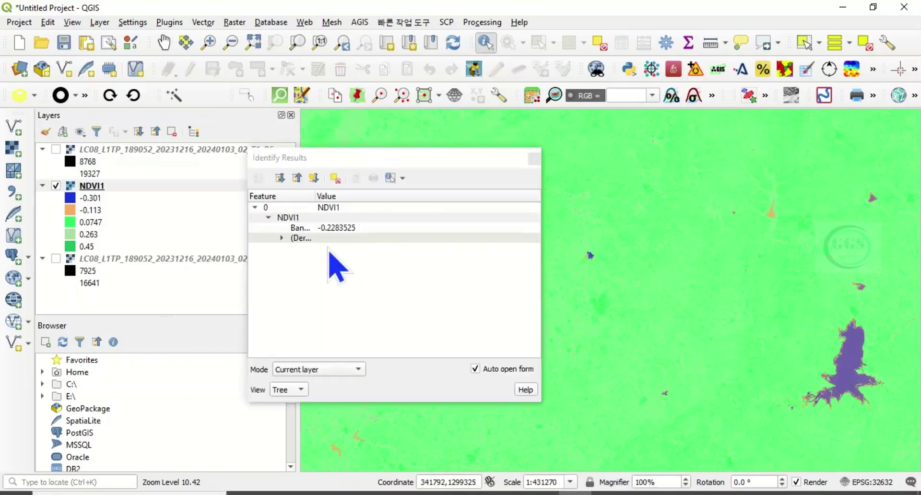